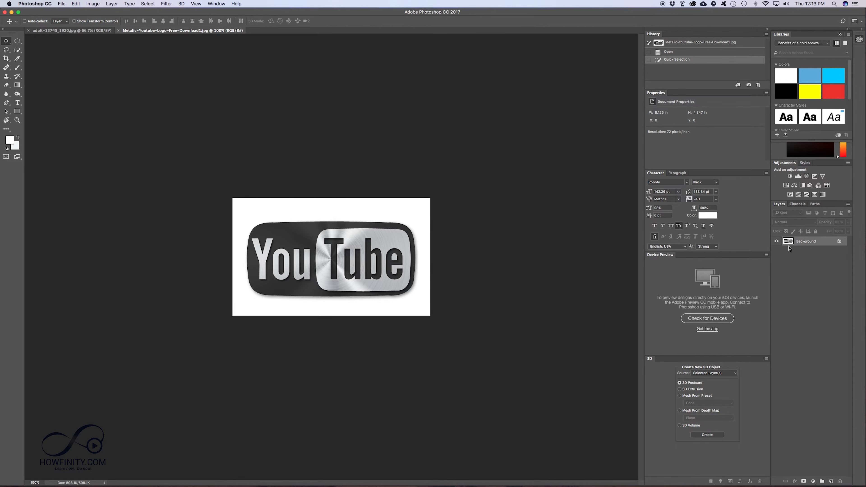
- Convert the logo image's locked background into an editable layer, accepting the default layer name
{"action": "double_click", "coordinate": [820, 246]}
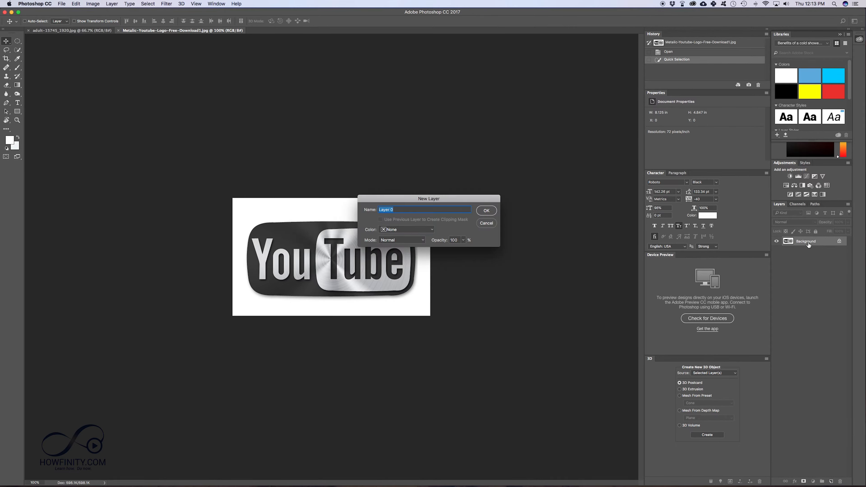
{"action": "left_click", "coordinate": [486, 211]}
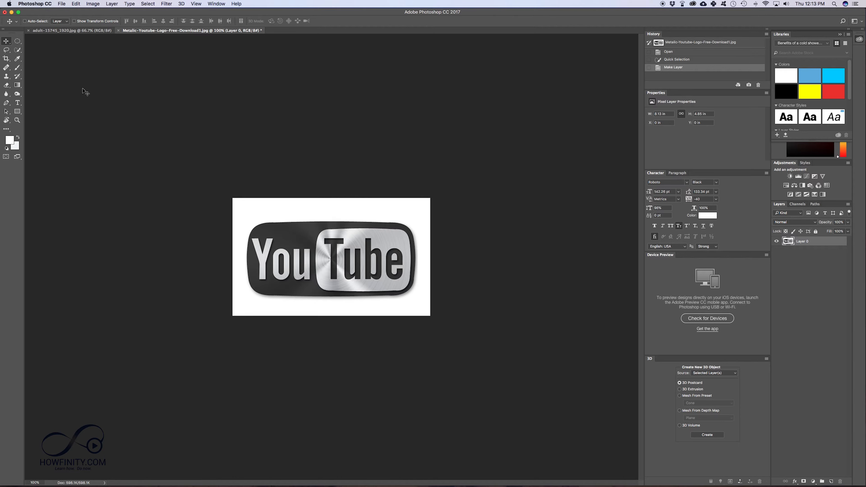
- Try clearing the white background around the logo with a Quick Selection, then undo it and deselect
{"action": "left_click", "coordinate": [17, 49]}
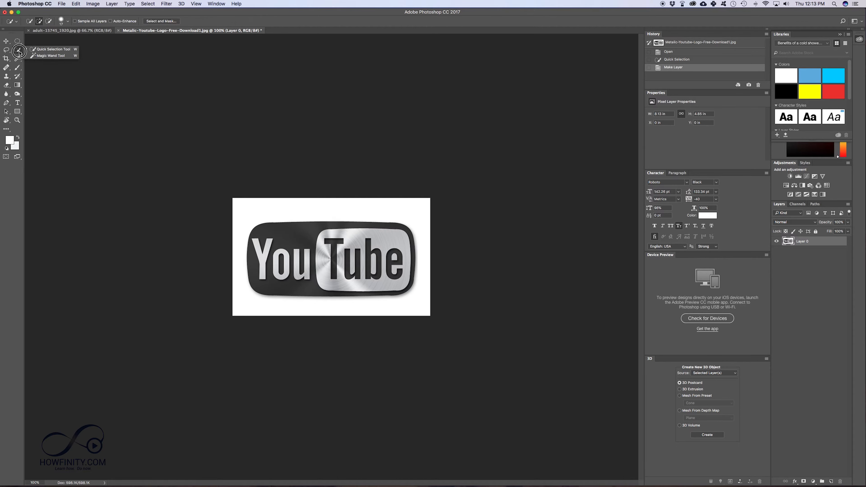
{"action": "left_click", "coordinate": [41, 50]}
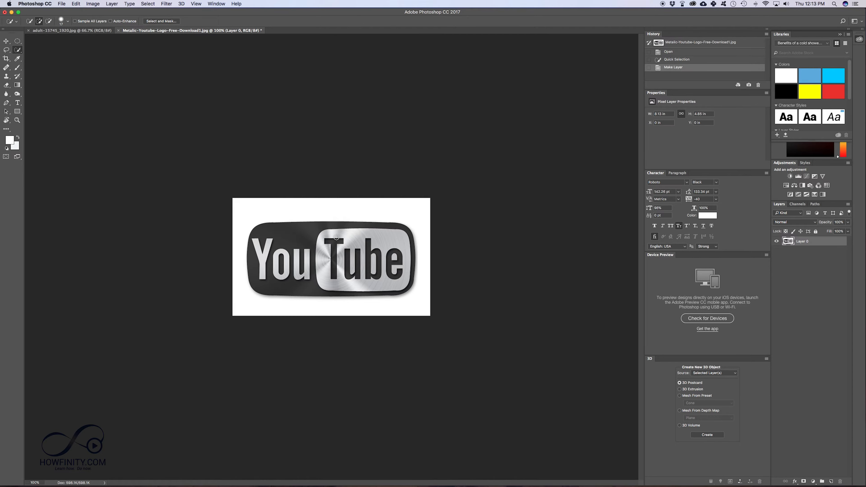
{"action": "left_click", "coordinate": [68, 21]}
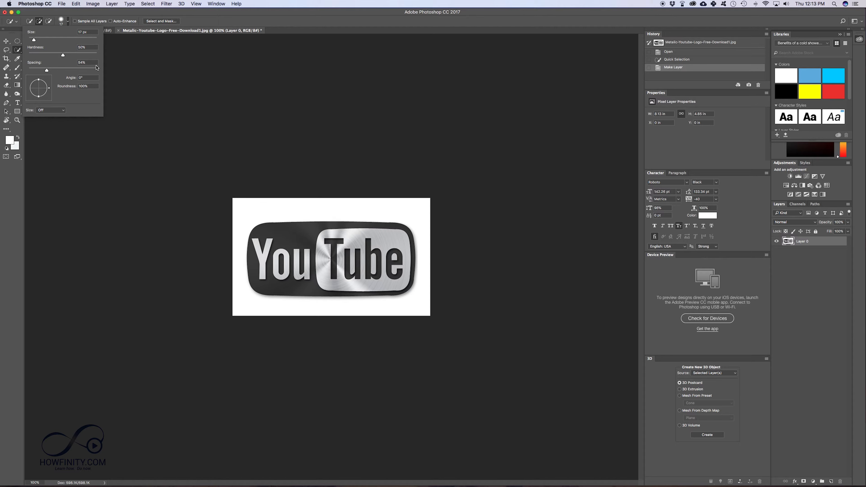
{"action": "left_click", "coordinate": [68, 21]}
{"action": "mouse_move", "coordinate": [258, 212]}
{"action": "left_mouse_down"}
{"action": "mouse_move", "coordinate": [397, 218]}
{"action": "mouse_move", "coordinate": [380, 317]}
{"action": "mouse_move", "coordinate": [239, 308]}
{"action": "mouse_move", "coordinate": [322, 296]}
{"action": "left_mouse_up"}
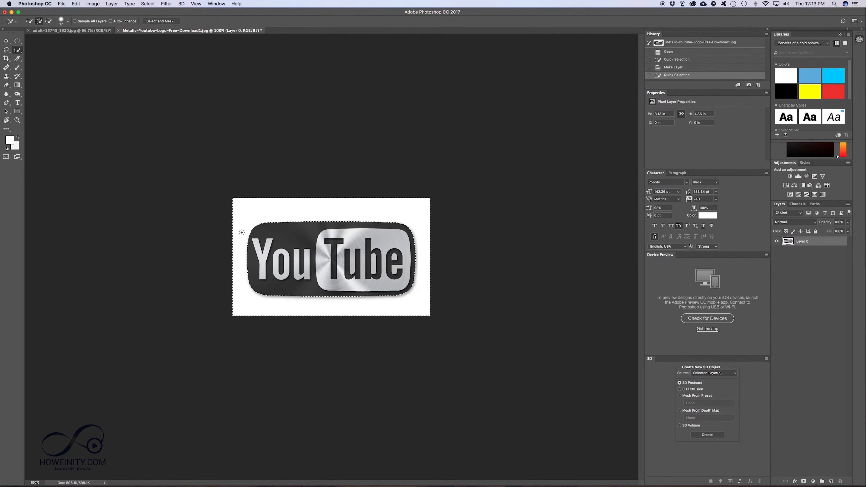
{"action": "key", "text": "Delete"}
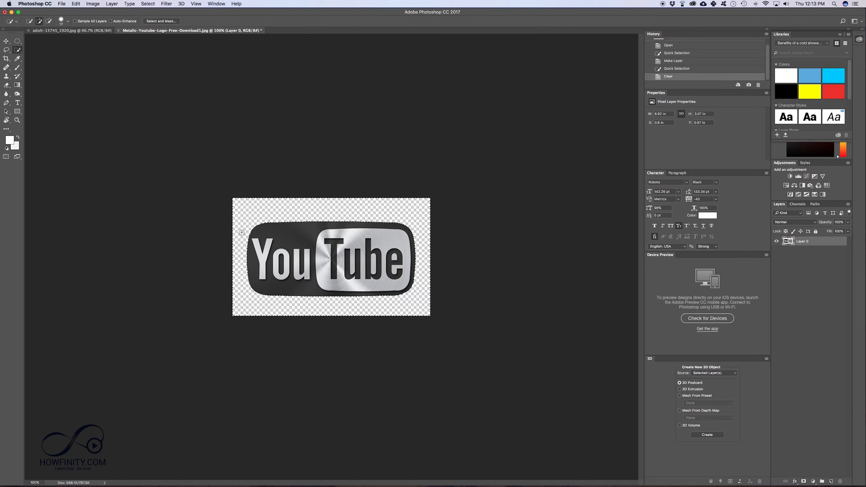
{"action": "key", "text": "super+z"}
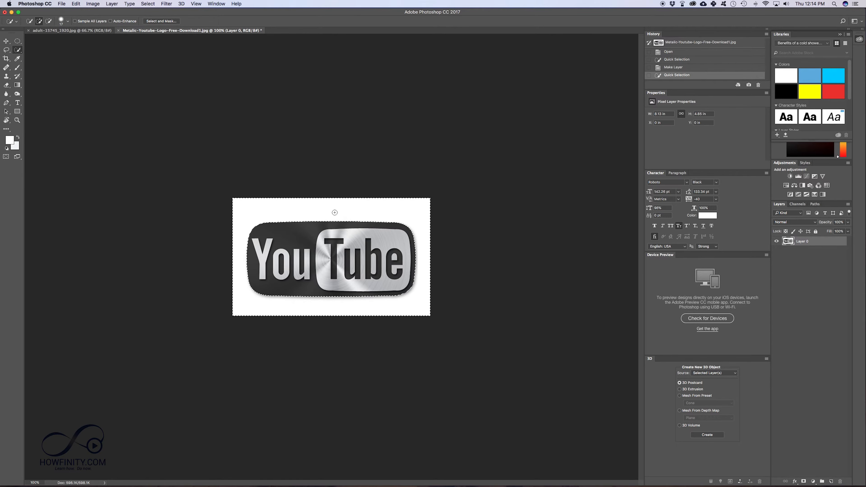
{"action": "key", "text": "super+d"}
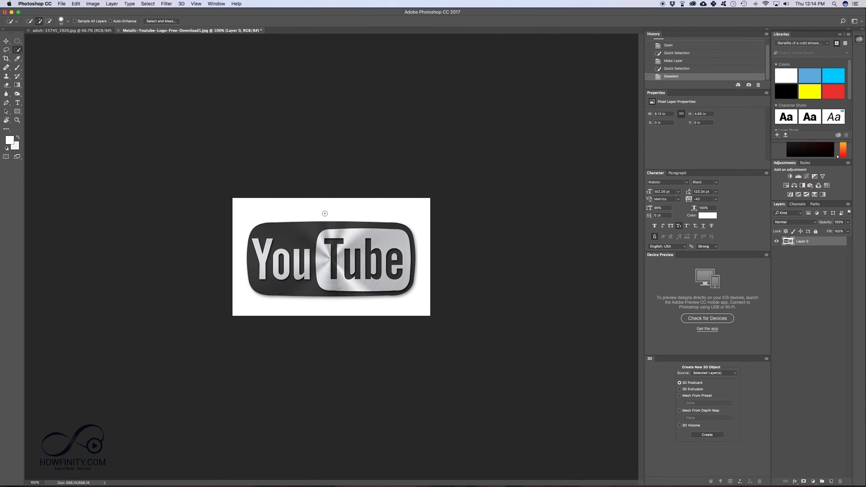
- Try clearing a Quick Selection over the logo's left part, then undo it and deselect
{"action": "mouse_move", "coordinate": [239, 260]}
{"action": "left_mouse_down"}
{"action": "mouse_move", "coordinate": [271, 245]}
{"action": "mouse_move", "coordinate": [301, 290]}
{"action": "left_mouse_up"}
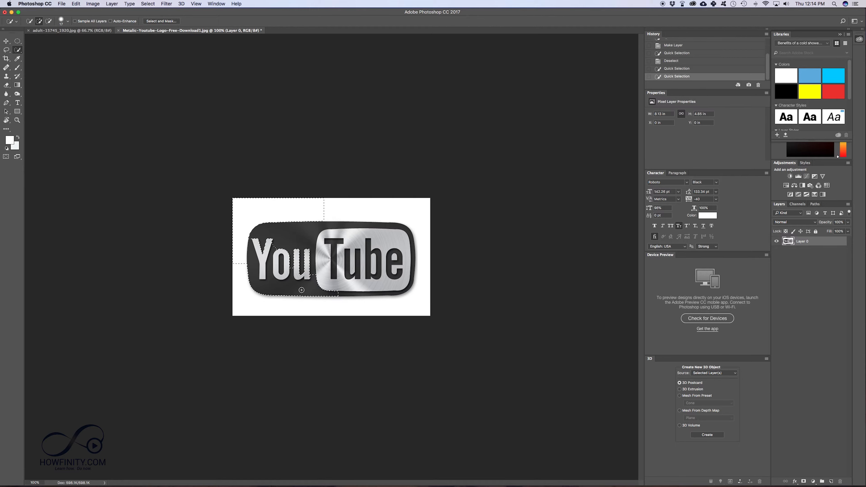
{"action": "key", "text": "Delete"}
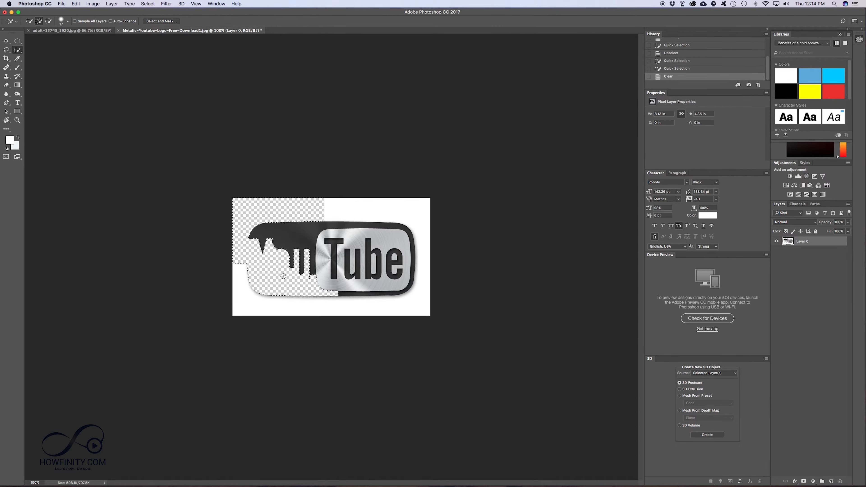
{"action": "key", "text": "super+z"}
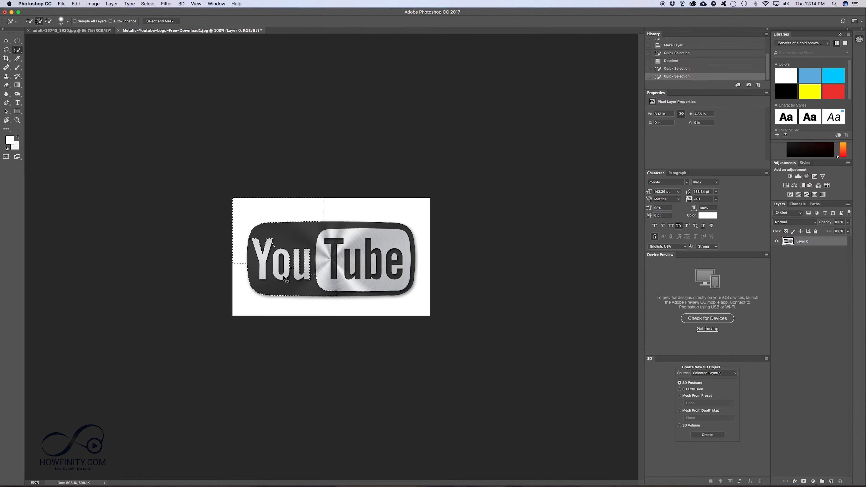
{"action": "key", "text": "super+d"}
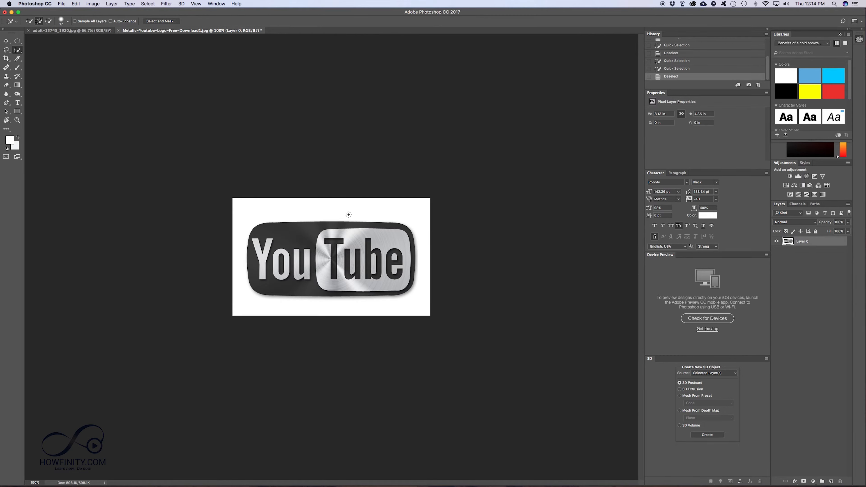
- Quick-select the white background around the logo, delete it, and nudge the logo layer slightly upward
{"action": "mouse_move", "coordinate": [295, 205]}
{"action": "left_mouse_down"}
{"action": "mouse_move", "coordinate": [344, 328]}
{"action": "mouse_move", "coordinate": [451, 270]}
{"action": "mouse_move", "coordinate": [428, 217]}
{"action": "left_mouse_up"}
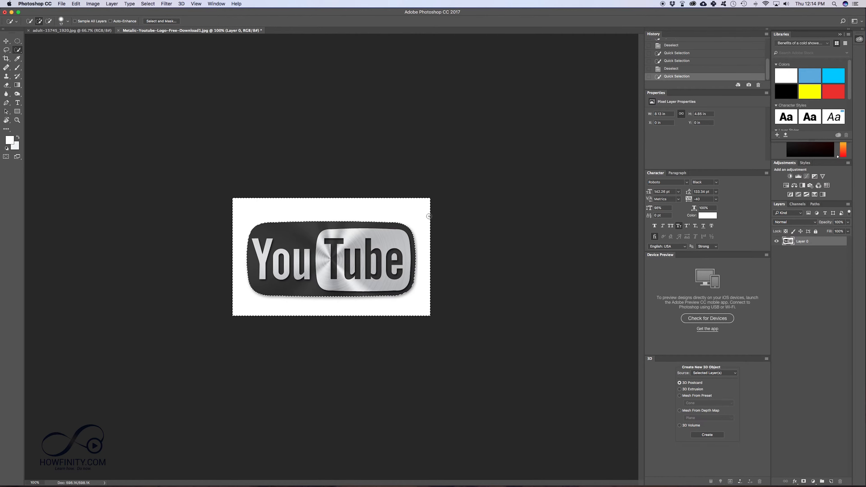
{"action": "key", "text": "Delete"}
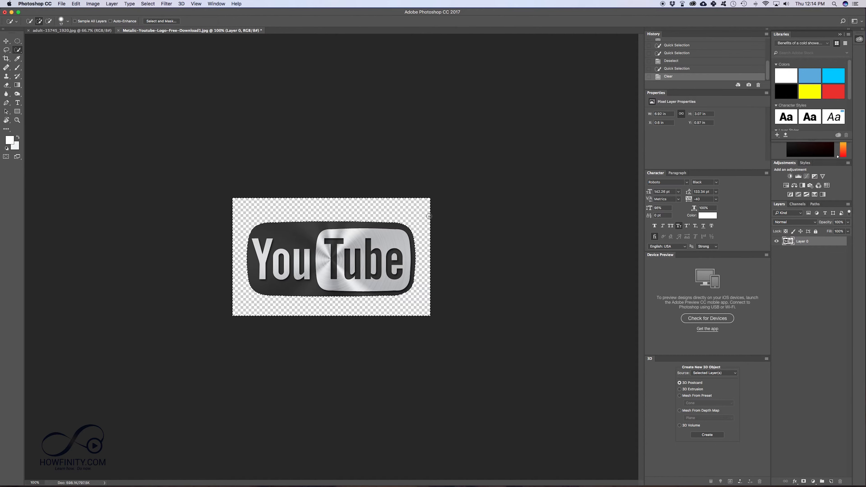
{"action": "key", "text": "v"}
{"action": "mouse_move", "coordinate": [304, 250]}
{"action": "left_mouse_down"}
{"action": "mouse_move", "coordinate": [365, 281]}
{"action": "mouse_move", "coordinate": [287, 249]}
{"action": "mouse_move", "coordinate": [305, 242]}
{"action": "left_mouse_up"}
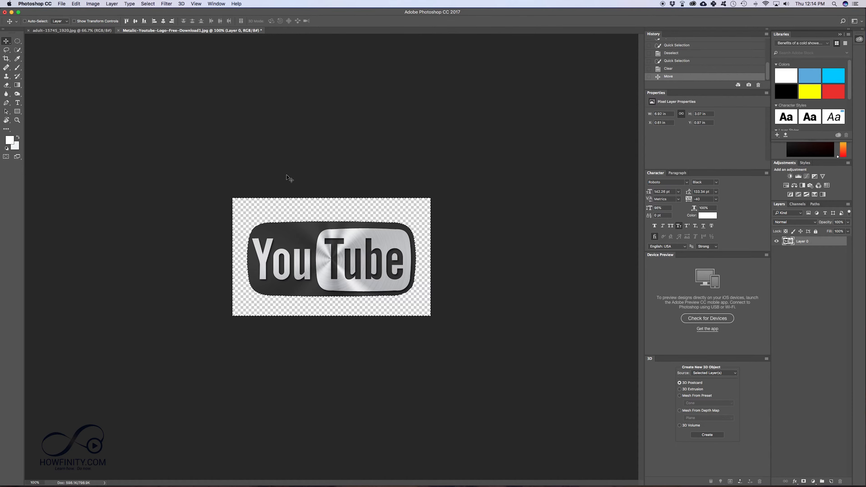
- Switch to the photo of the woman with a laptop and convert its background into an editable layer
{"action": "left_click", "coordinate": [56, 30]}
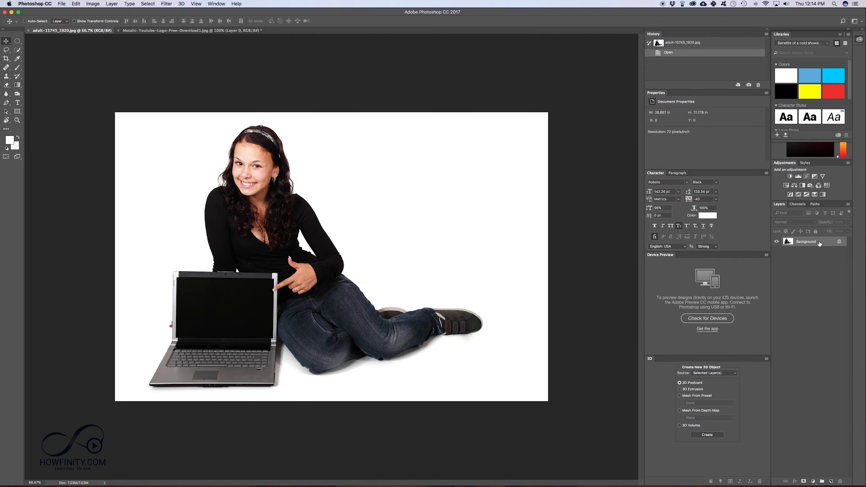
{"action": "double_click", "coordinate": [820, 243]}
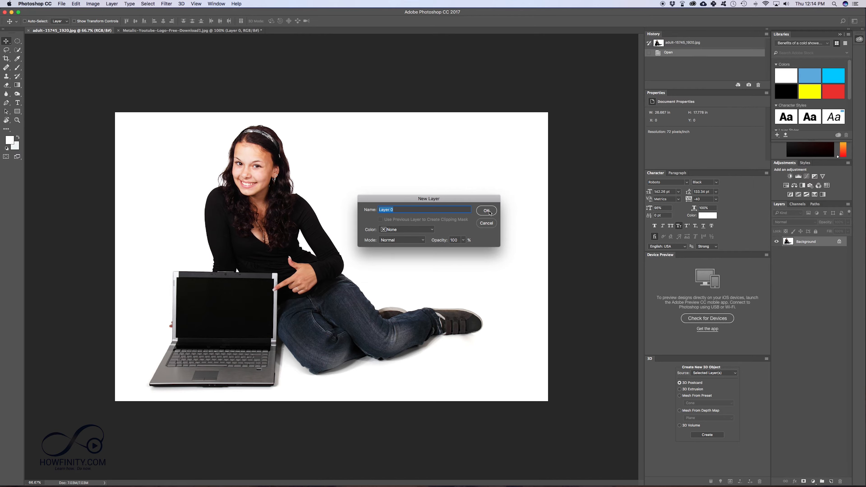
{"action": "left_click", "coordinate": [487, 211]}
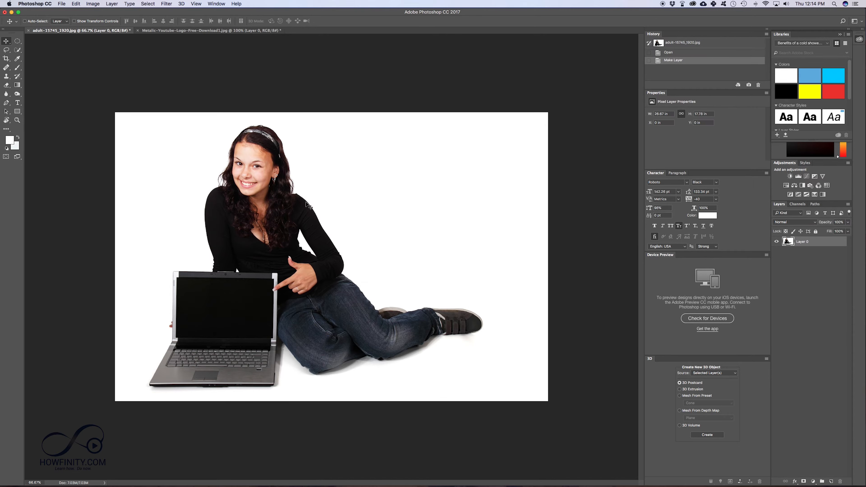
- Try deleting the photo's white background using Quick Selection, including an extra area near the woman's arm
{"action": "left_click", "coordinate": [17, 49]}
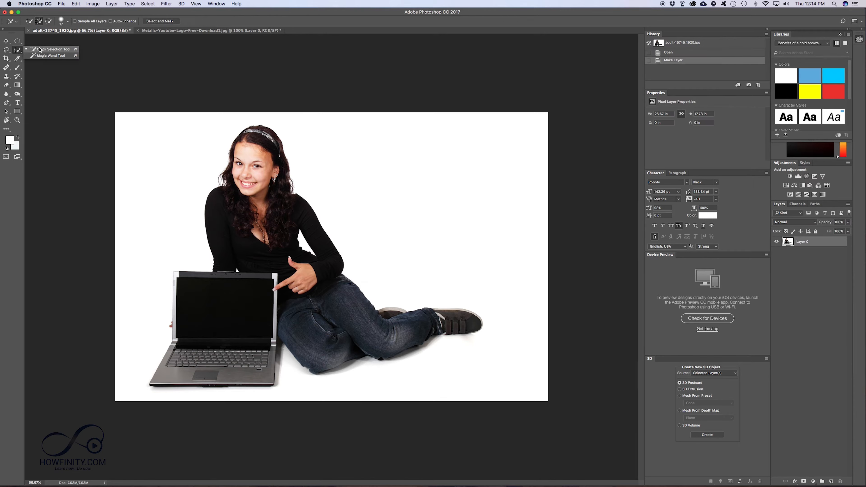
{"action": "mouse_move", "coordinate": [150, 236]}
{"action": "left_mouse_down"}
{"action": "mouse_move", "coordinate": [189, 96]}
{"action": "mouse_move", "coordinate": [364, 134]}
{"action": "mouse_move", "coordinate": [437, 214]}
{"action": "mouse_move", "coordinate": [504, 350]}
{"action": "left_mouse_up"}
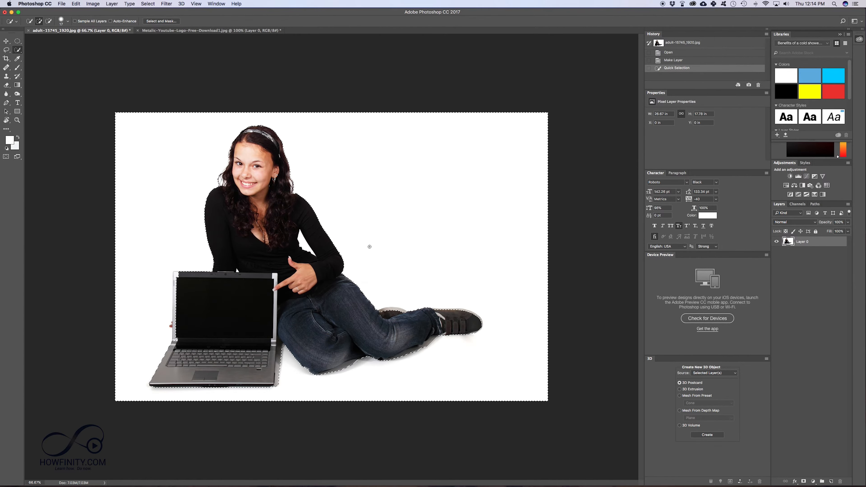
{"action": "key", "text": "Delete"}
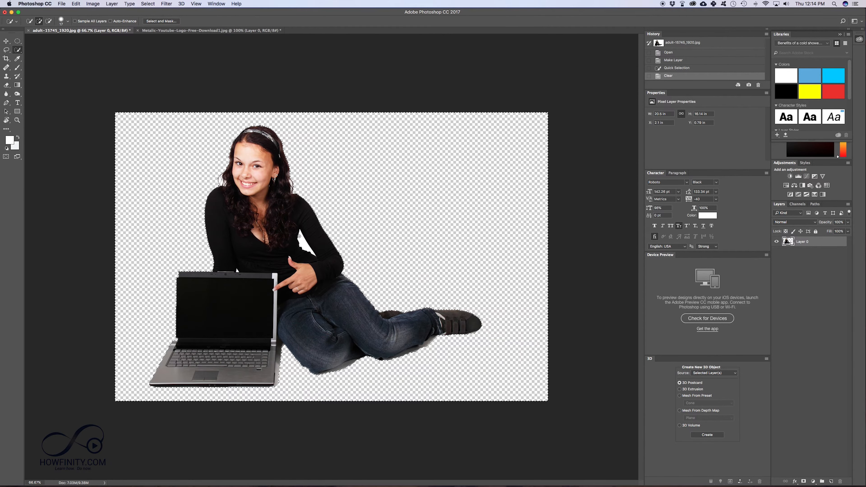
{"action": "left_click", "coordinate": [305, 247]}
{"action": "key", "text": "Delete"}
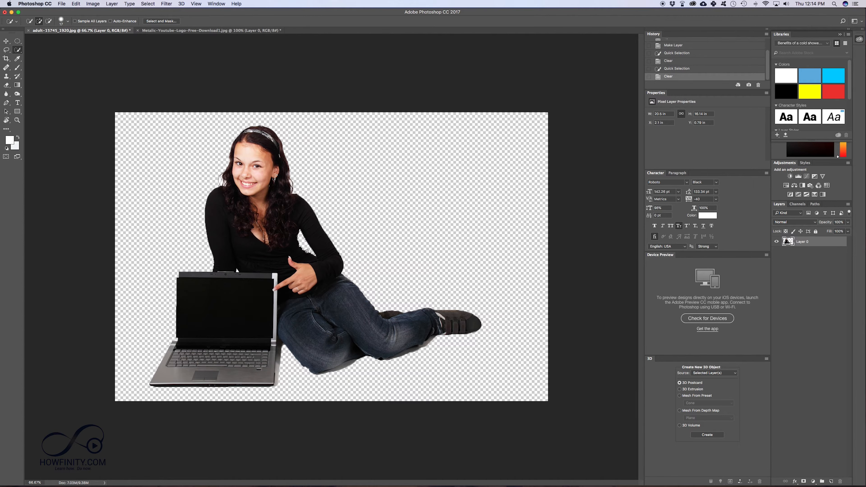
- Step backward to undo both background clears and deselect
{"action": "left_click", "coordinate": [76, 3]}
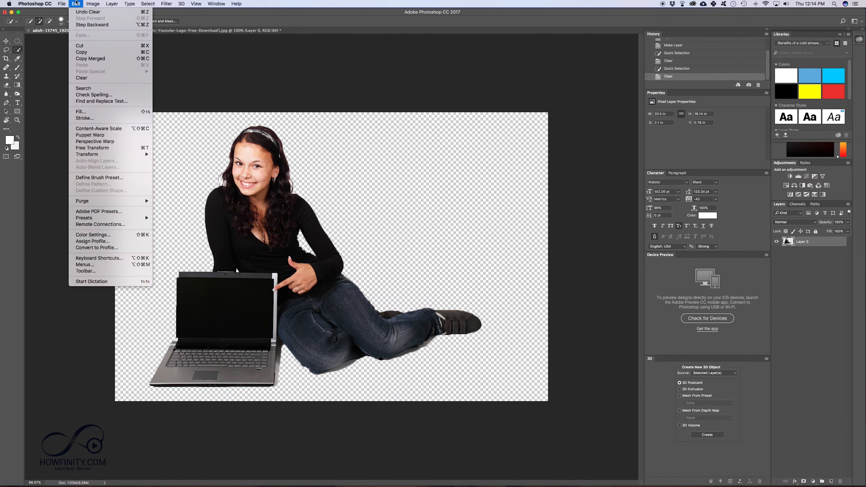
{"action": "left_click", "coordinate": [80, 27]}
{"action": "left_click", "coordinate": [76, 4]}
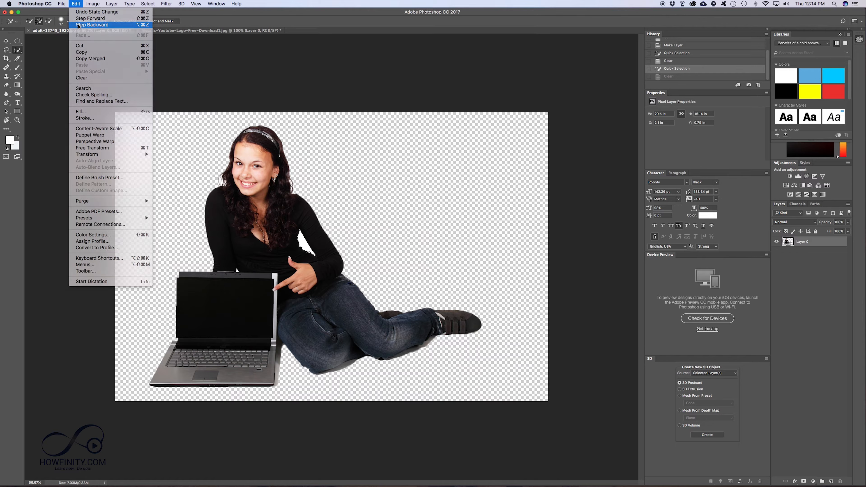
{"action": "left_click", "coordinate": [79, 25]}
{"action": "key", "text": "alt+super+z"}
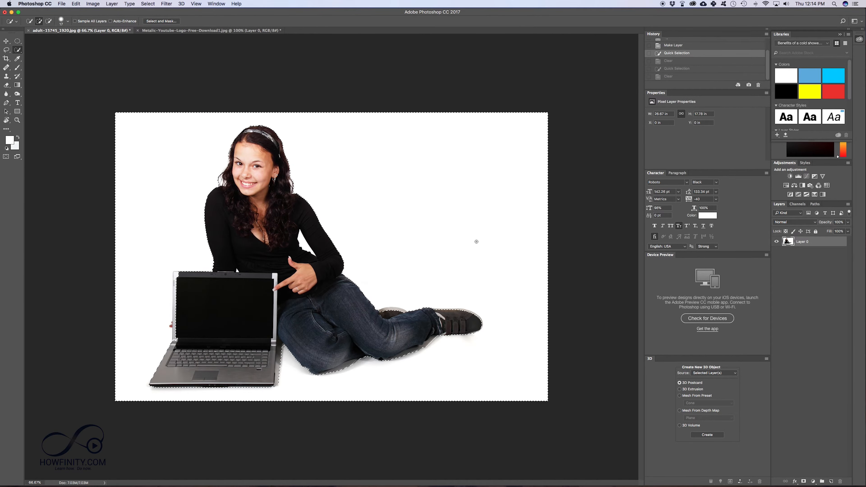
{"action": "key", "text": "super+d"}
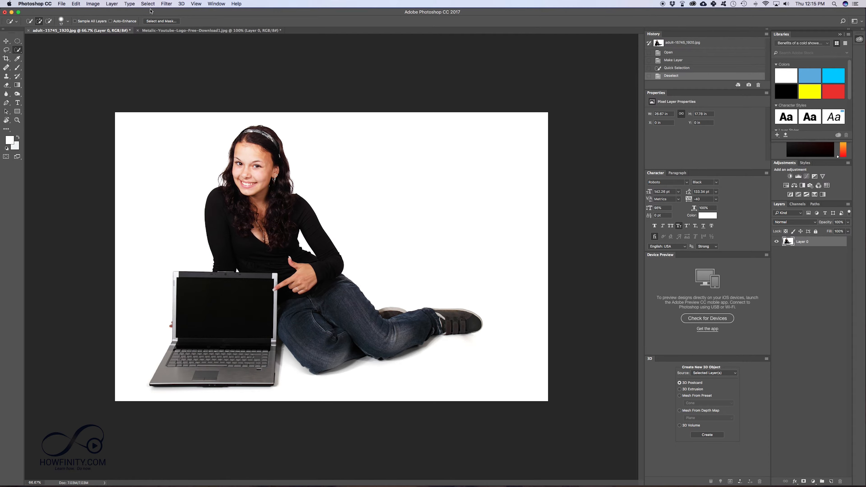
- Open Color Range and set its selection preview to Quick Mask
{"action": "left_click", "coordinate": [147, 4]}
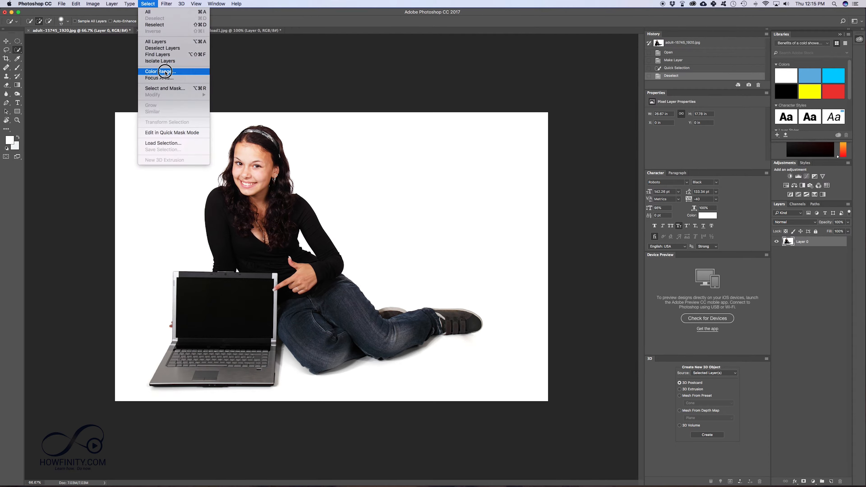
{"action": "left_click", "coordinate": [160, 71]}
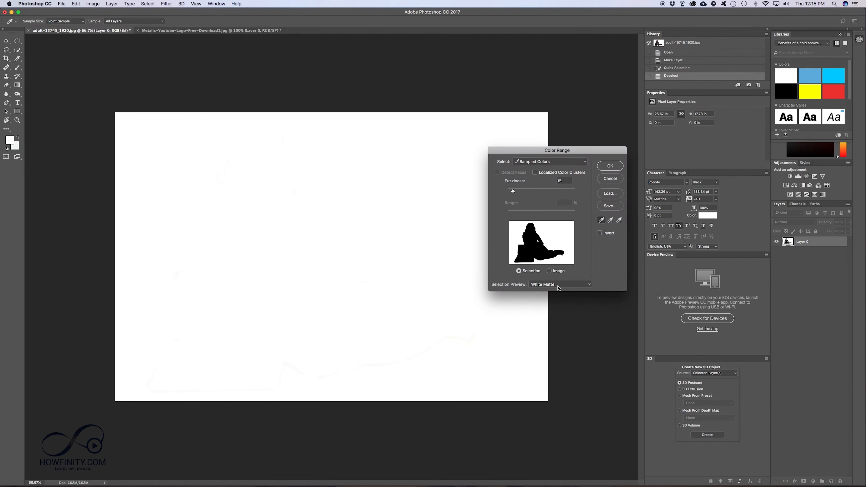
{"action": "left_click", "coordinate": [558, 288]}
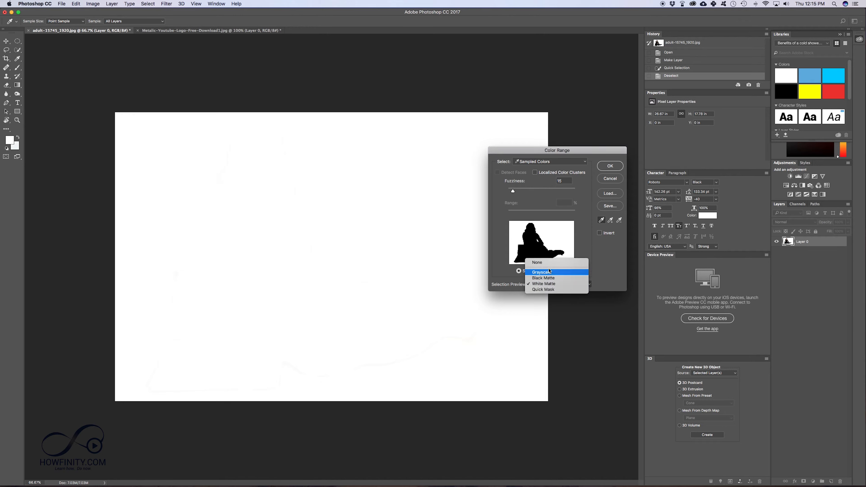
{"action": "left_click", "coordinate": [543, 290]}
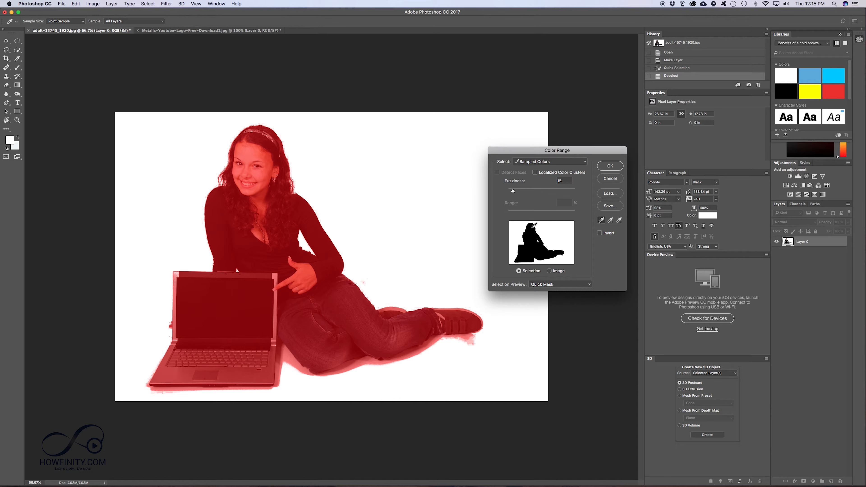
- Set the Color Range fuzziness to 50 and apply the selection
{"action": "left_click_drag", "start_coordinate": [513, 192], "coordinate": [543, 192]}
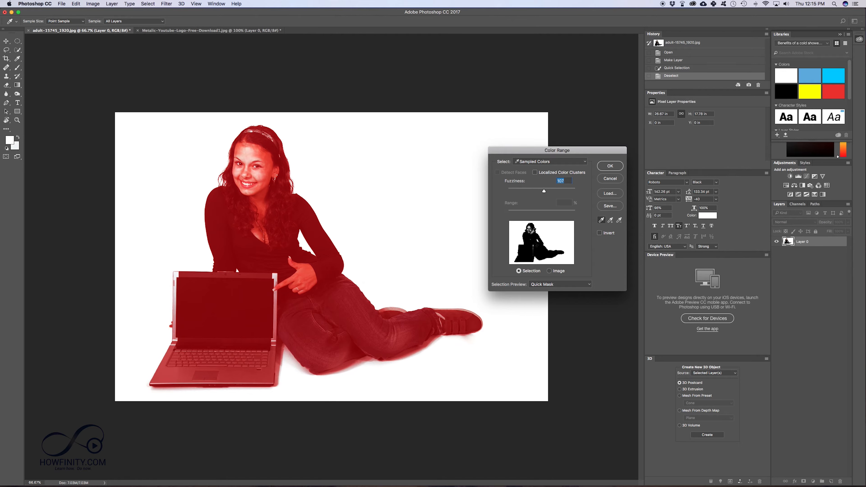
{"action": "left_click_drag", "start_coordinate": [544, 192], "coordinate": [499, 193]}
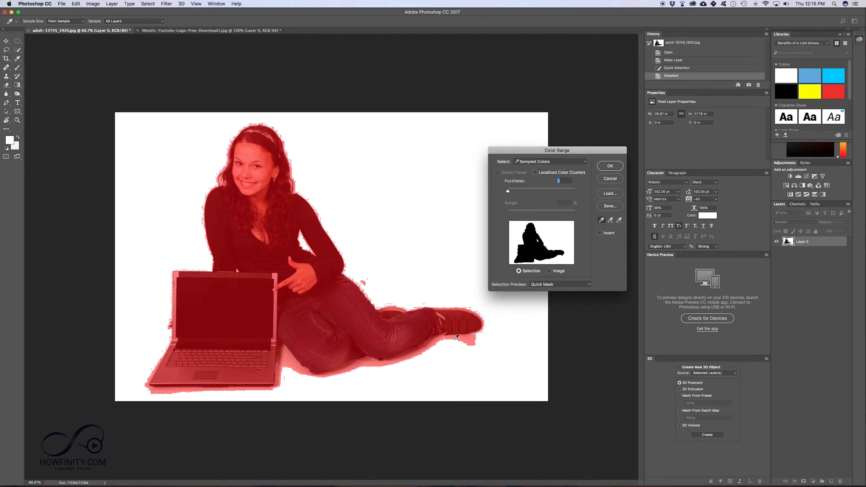
{"action": "mouse_move", "coordinate": [507, 193]}
{"action": "left_mouse_down"}
{"action": "mouse_move", "coordinate": [545, 192]}
{"action": "mouse_move", "coordinate": [514, 192]}
{"action": "mouse_move", "coordinate": [543, 192]}
{"action": "mouse_move", "coordinate": [525, 192]}
{"action": "left_mouse_up"}
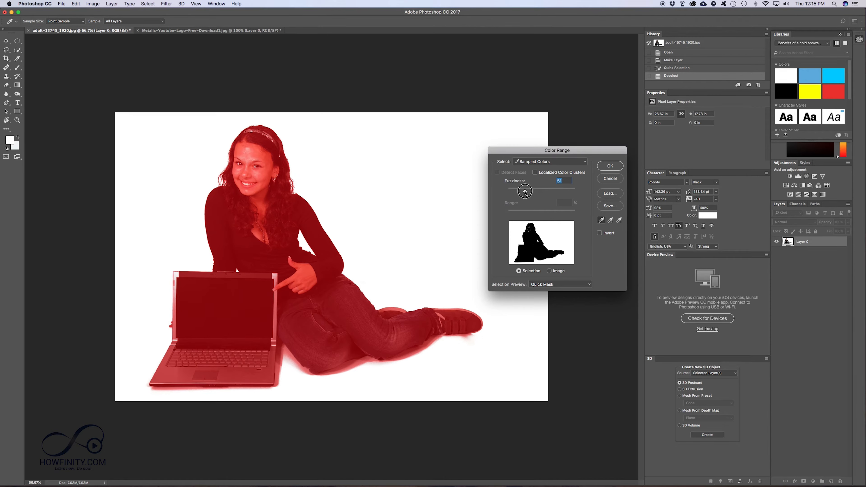
{"action": "left_click", "coordinate": [610, 166]}
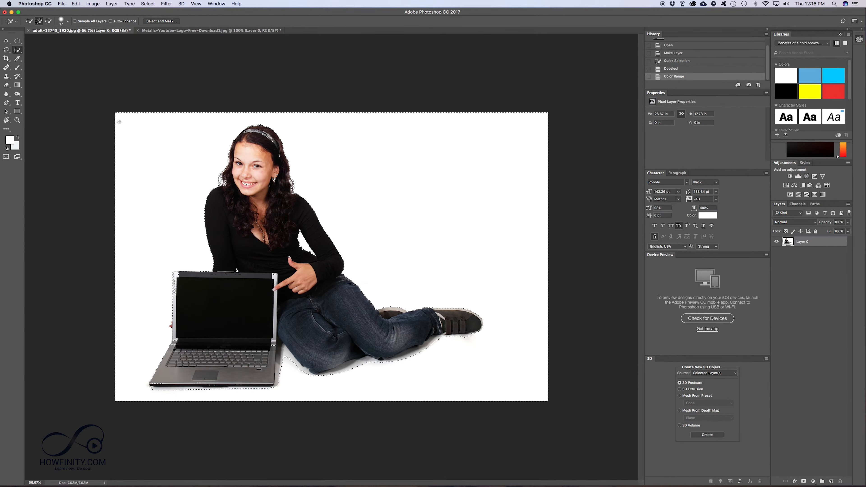
- Refine the background selection with Quick Selection, subtracting areas around the face and laptop and adding the floor shadow
{"action": "key", "text": "alt"}
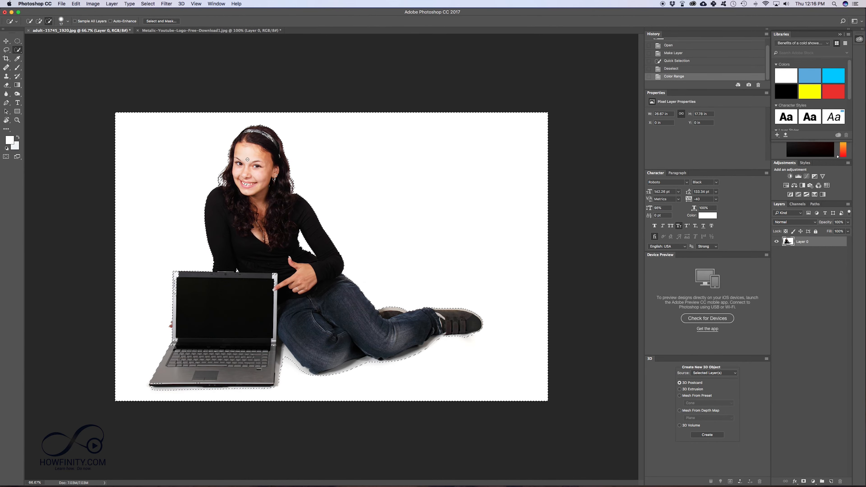
{"action": "left_click_drag", "start_coordinate": [255, 167], "coordinate": [240, 164]}
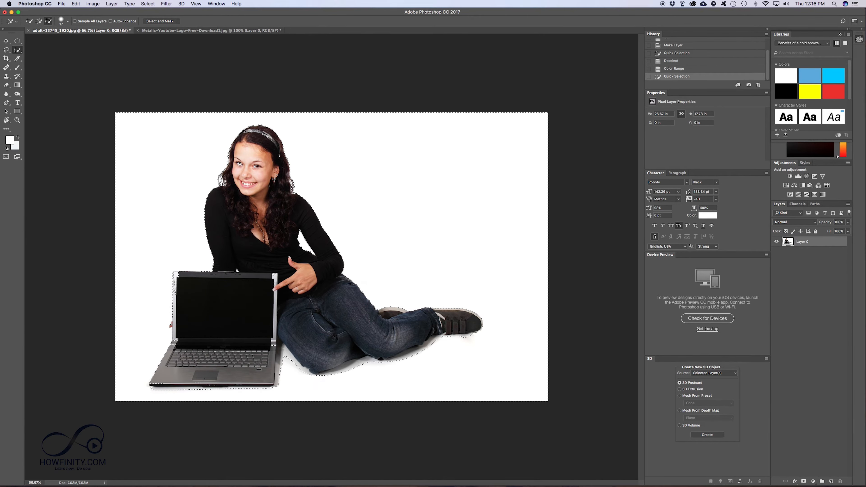
{"action": "left_click", "coordinate": [242, 164]}
{"action": "left_click", "coordinate": [275, 279]}
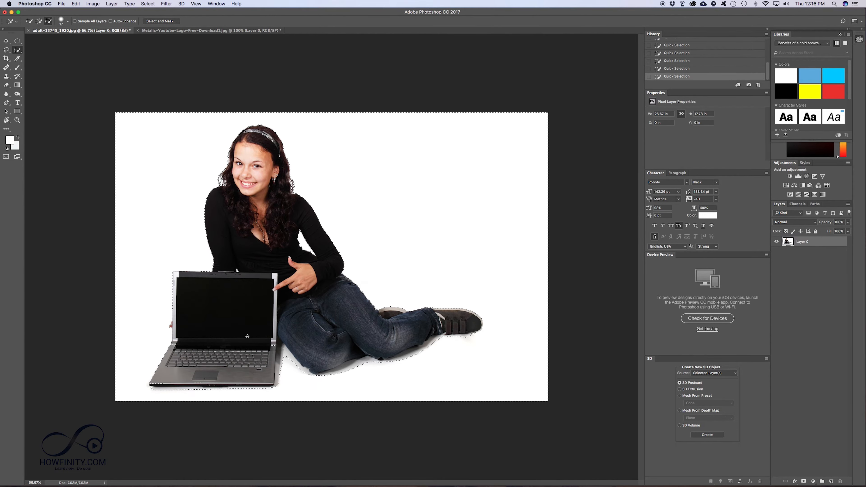
{"action": "scroll", "coordinate": [300, 374], "scroll_direction": "up", "scroll_amount": 3}
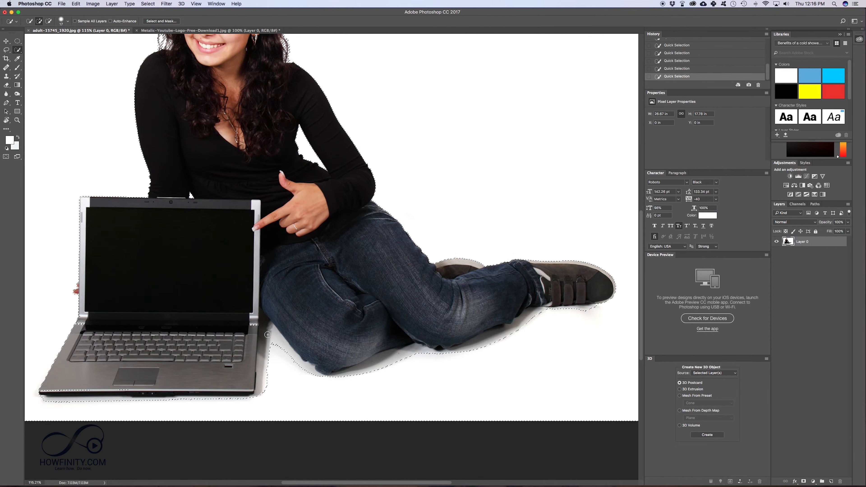
{"action": "mouse_move", "coordinate": [267, 363]}
{"action": "left_mouse_down"}
{"action": "mouse_move", "coordinate": [267, 387]}
{"action": "mouse_move", "coordinate": [265, 333]}
{"action": "mouse_move", "coordinate": [299, 373]}
{"action": "mouse_move", "coordinate": [365, 375]}
{"action": "mouse_move", "coordinate": [601, 305]}
{"action": "left_mouse_up"}
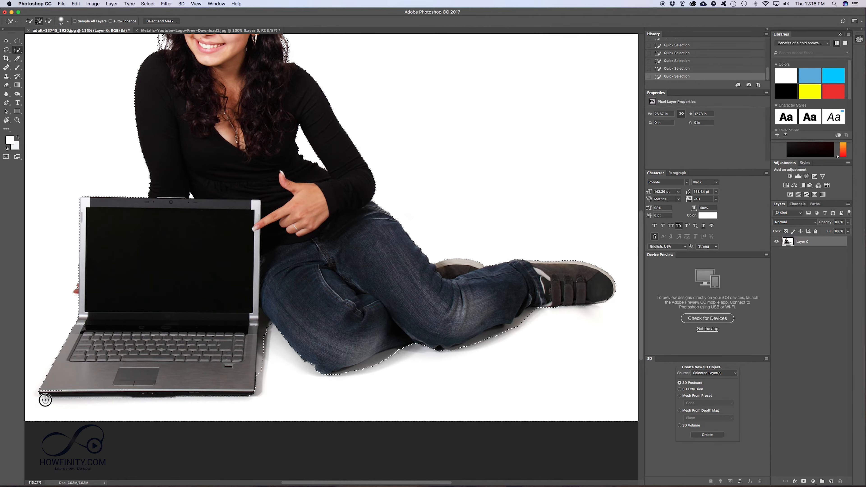
{"action": "key", "text": "super+minus"}
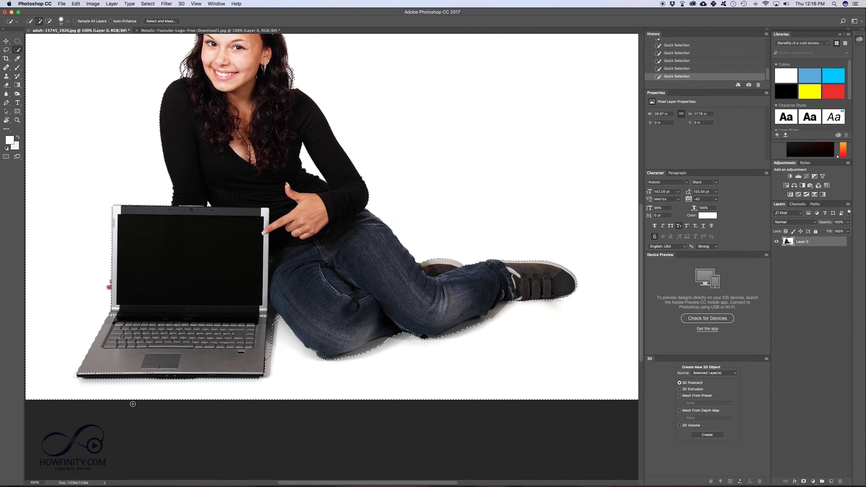
{"action": "key", "text": "super+minus"}
{"action": "key", "text": "super+minus"}
- Try clearing the selected background, then undo the clear
{"action": "key", "text": "BackSpace"}
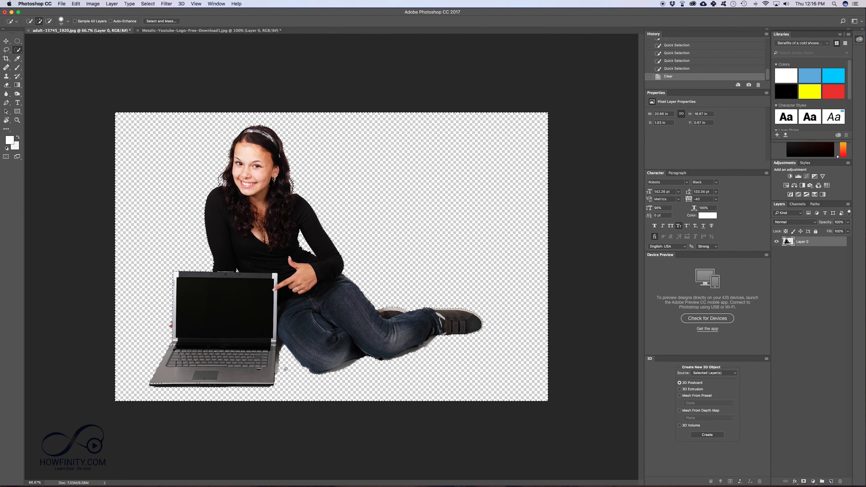
{"action": "key", "text": "super+z"}
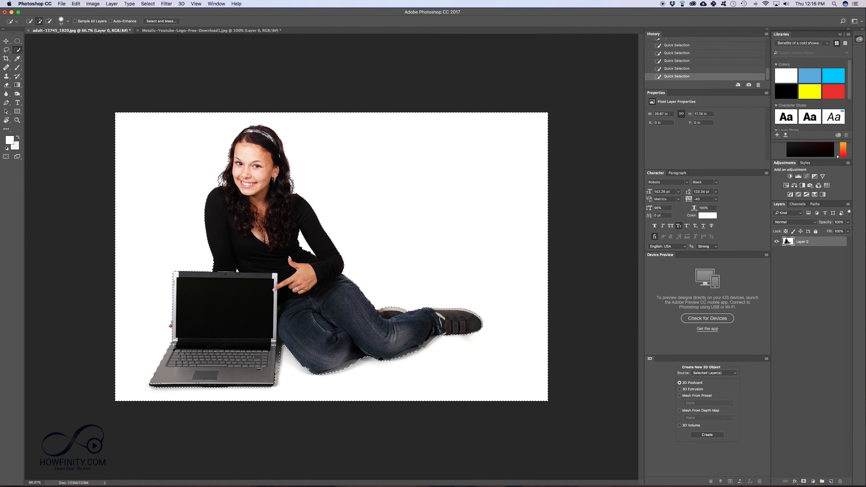
- Refine the selection in Select and Mask with radius 28 px, smooth 8, feather 1.6 px, contrast 11% and apply it
{"action": "left_click", "coordinate": [148, 3]}
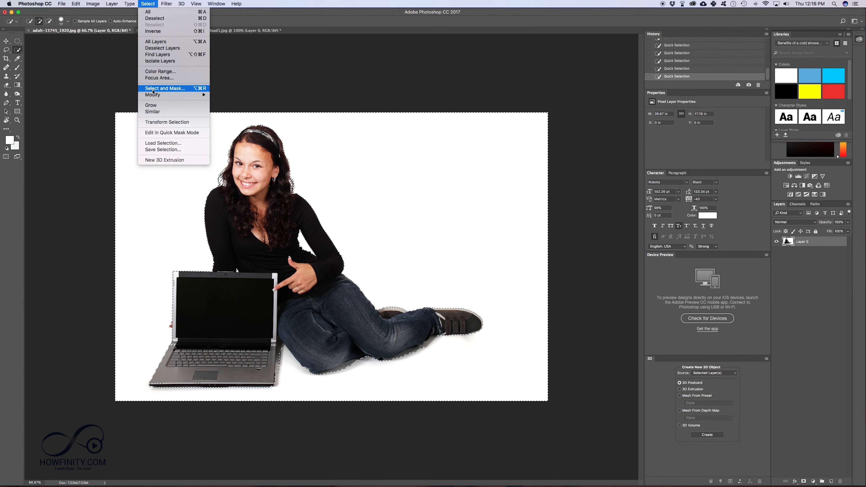
{"action": "left_click", "coordinate": [180, 90]}
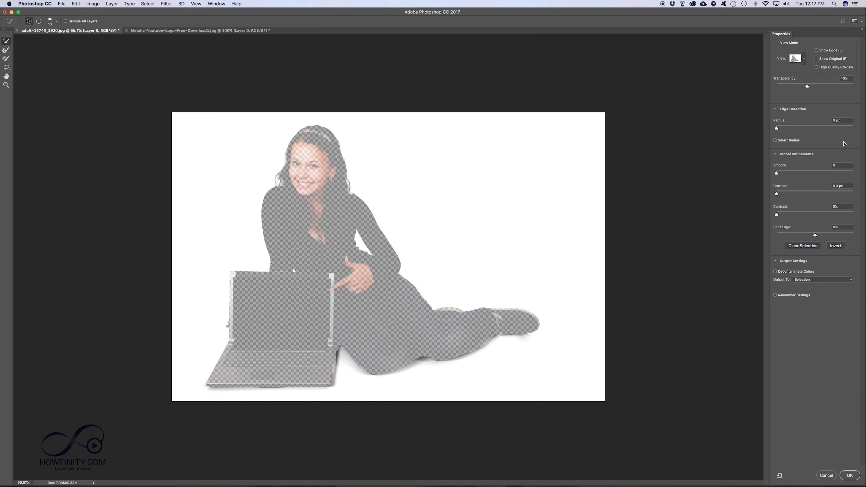
{"action": "left_click", "coordinate": [814, 128]}
{"action": "left_click_drag", "start_coordinate": [814, 128], "coordinate": [784, 129]}
{"action": "left_click", "coordinate": [814, 128]}
{"action": "left_click", "coordinate": [785, 193]}
{"action": "left_click", "coordinate": [784, 173]}
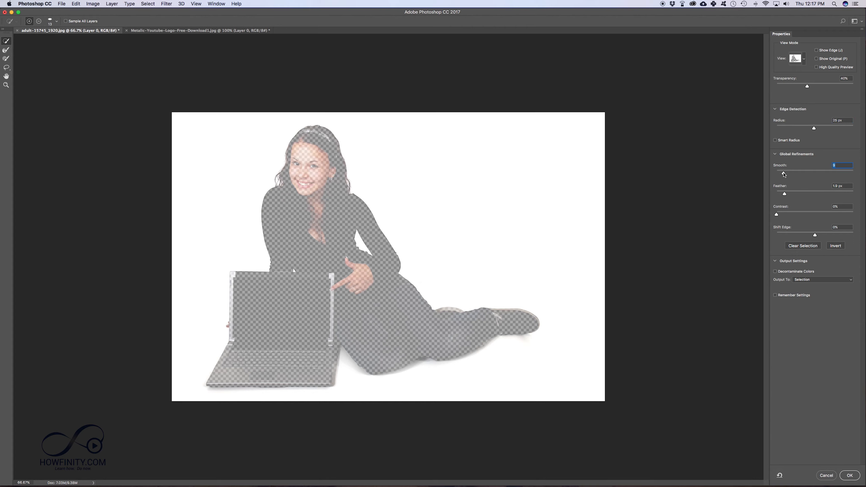
{"action": "left_click", "coordinate": [785, 214]}
{"action": "left_click", "coordinate": [816, 85]}
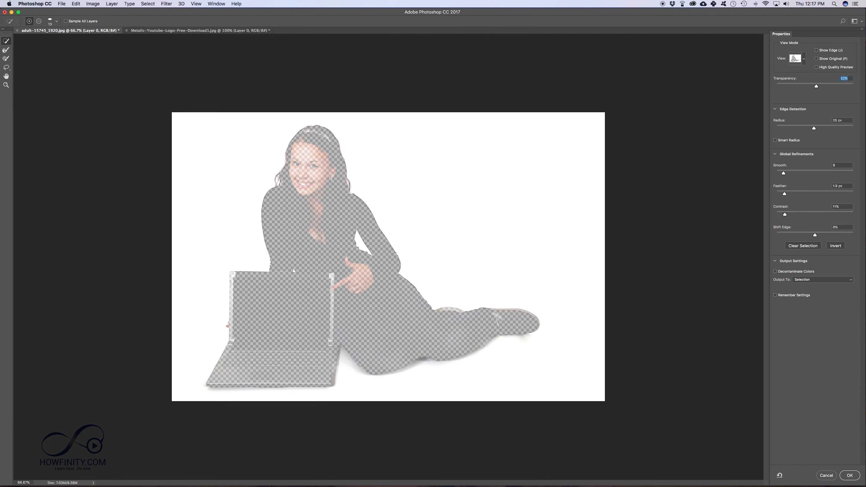
{"action": "left_click", "coordinate": [850, 475]}
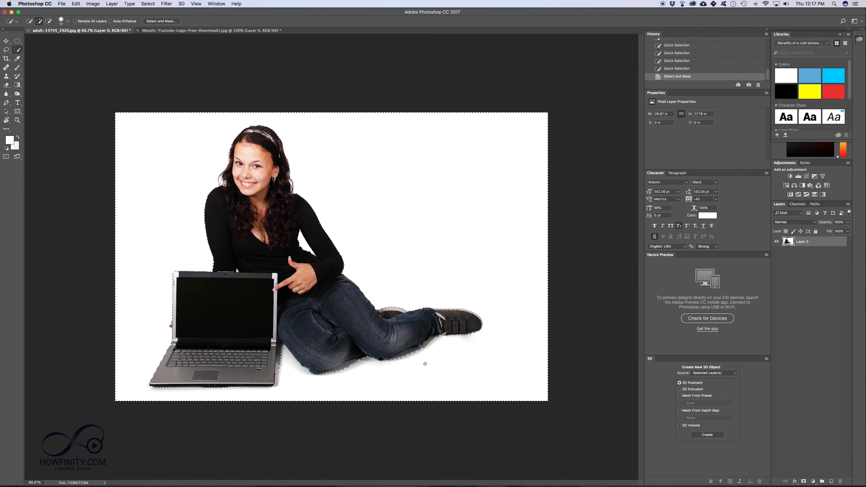
- Delete the refined white background, then quick-select and delete the leftover white patch beneath the legs
{"action": "key", "text": "Delete"}
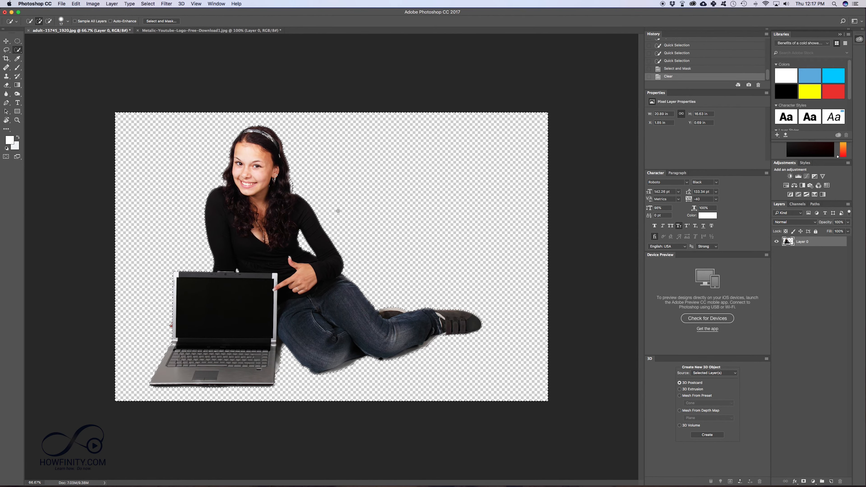
{"action": "key", "text": "super+d"}
{"action": "left_click_drag", "start_coordinate": [355, 365], "coordinate": [365, 363]}
{"action": "key", "text": "Delete"}
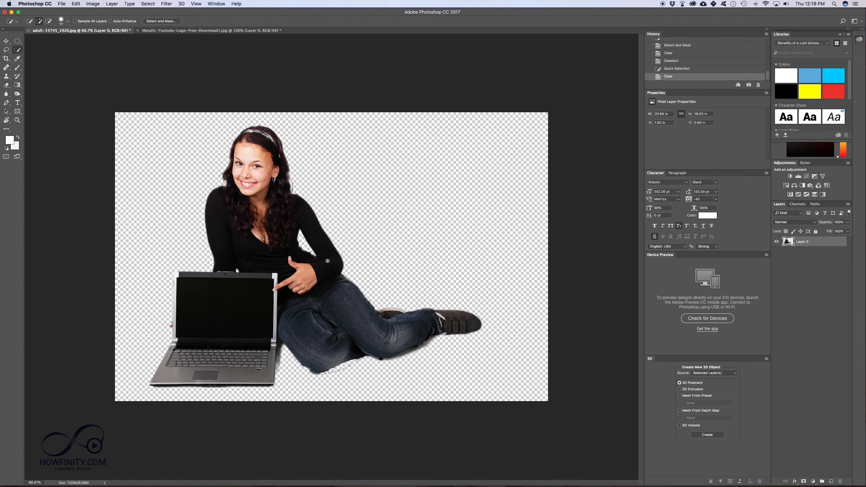
{"action": "left_click", "coordinate": [194, 31]}
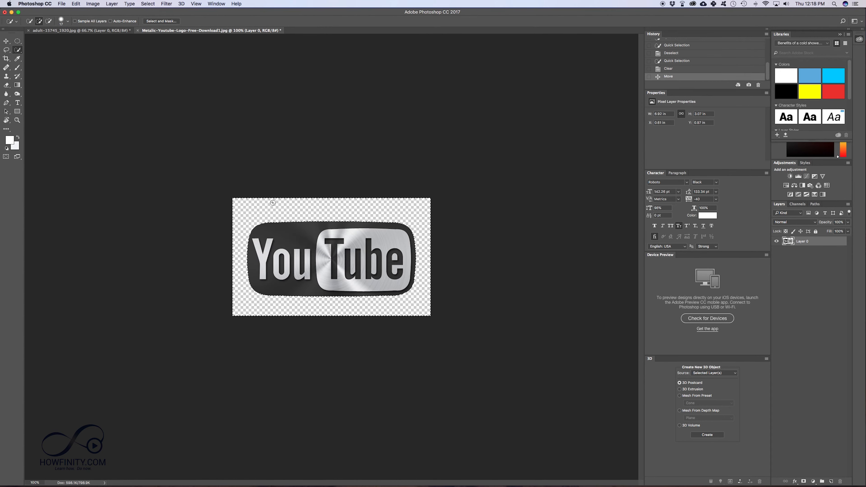
{"action": "left_click", "coordinate": [84, 32]}
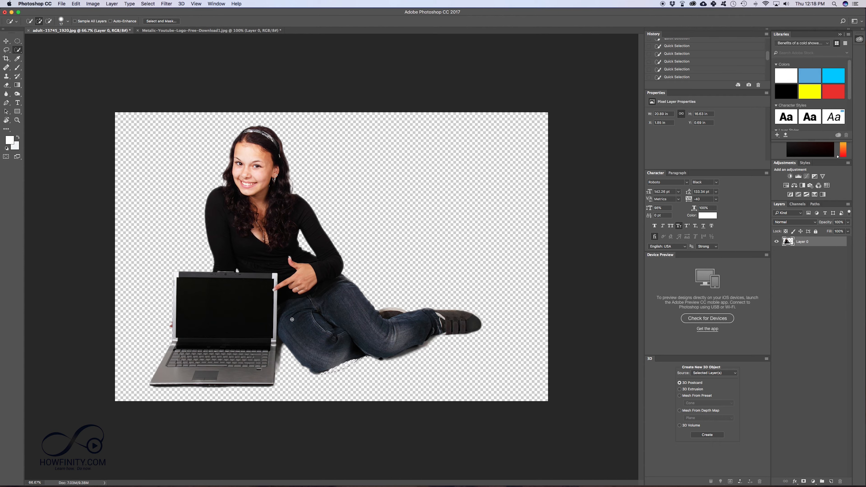
{"action": "key", "text": "Delete"}
{"action": "key", "text": "super+d"}
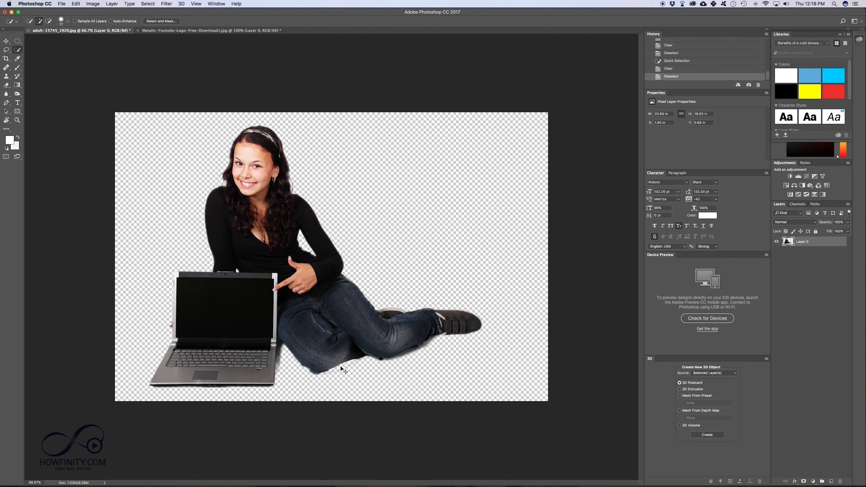
- Move the woman's layer slightly up and to the left
{"action": "key", "text": "v"}
{"action": "mouse_move", "coordinate": [242, 251]}
{"action": "left_mouse_down"}
{"action": "mouse_move", "coordinate": [487, 272]}
{"action": "mouse_move", "coordinate": [232, 252]}
{"action": "left_mouse_up"}
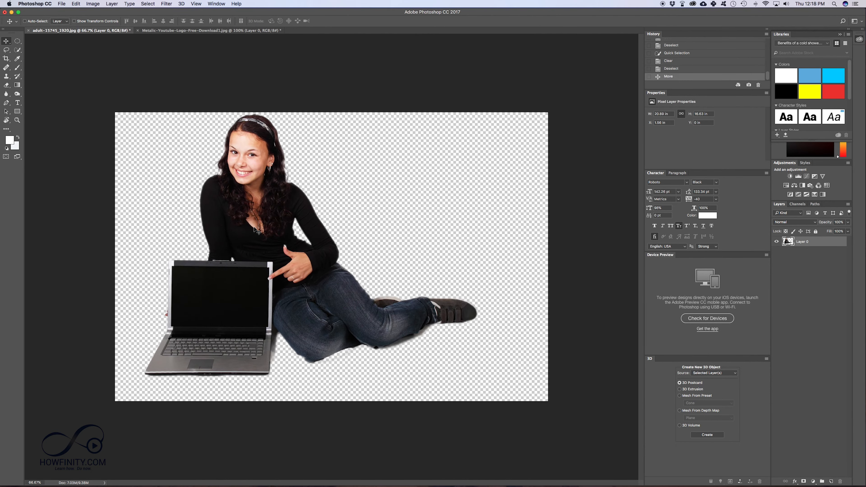
- Create a new 1920 x 1080 px document at 72 ppi
{"action": "left_click", "coordinate": [61, 4]}
{"action": "left_click", "coordinate": [68, 11]}
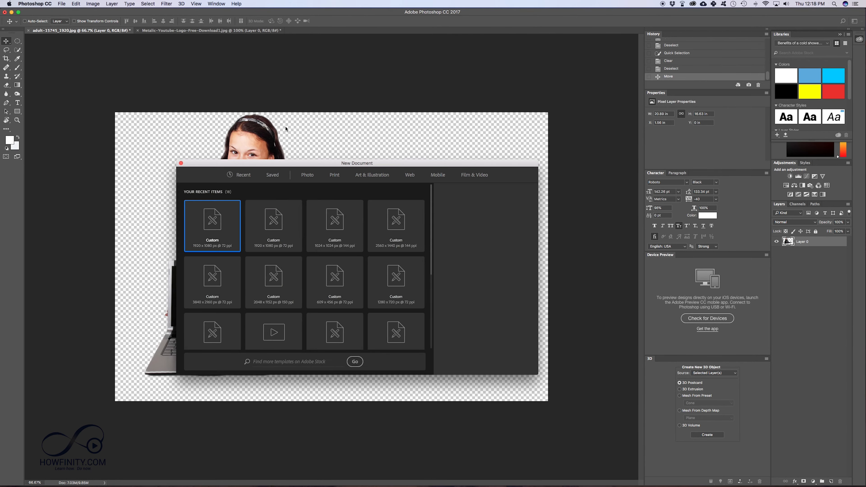
{"action": "key", "text": "Return"}
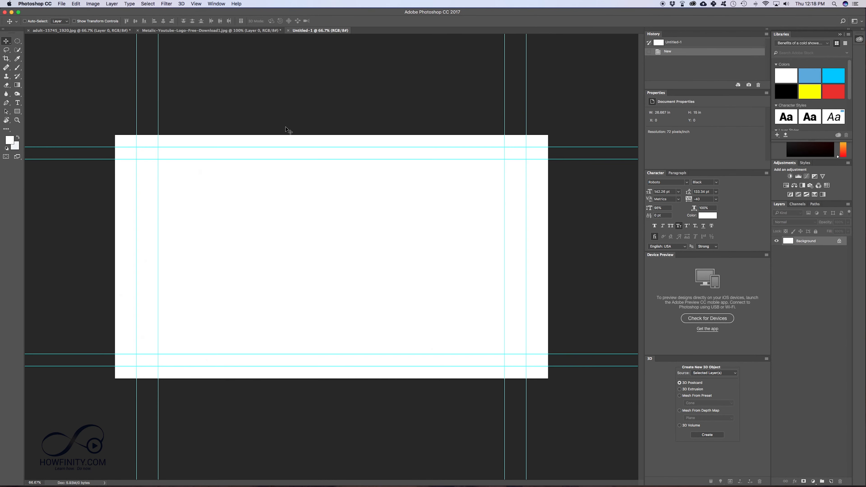
- Set the foreground color to ff0000 and draw a red rectangle covering the whole canvas
{"action": "left_click", "coordinate": [17, 111]}
{"action": "left_click", "coordinate": [9, 141]}
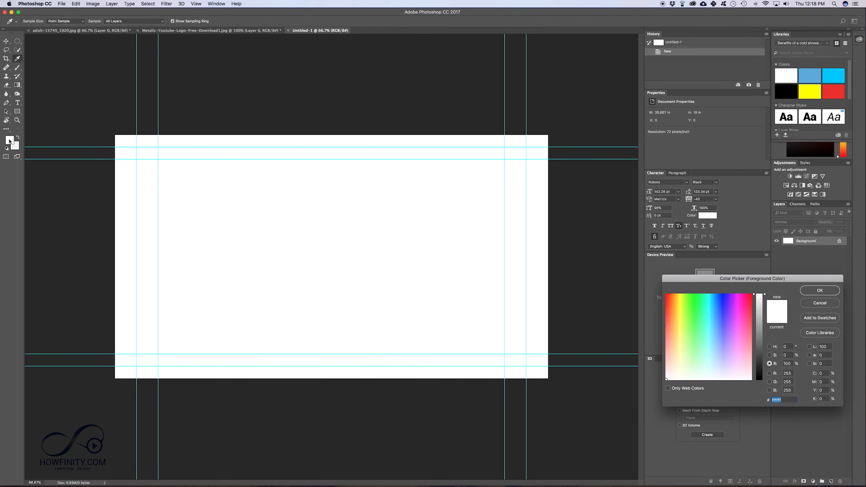
{"action": "type", "text": "ff0000"}
{"action": "key", "text": "Return"}
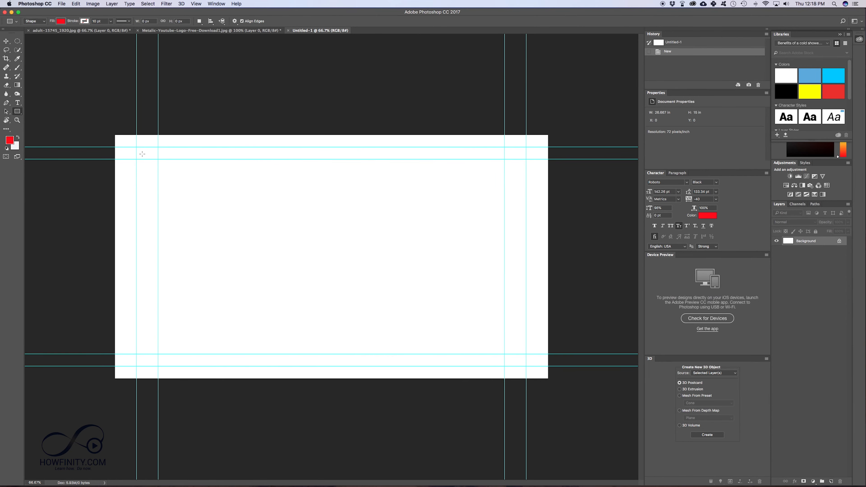
{"action": "left_click_drag", "start_coordinate": [103, 123], "coordinate": [591, 417]}
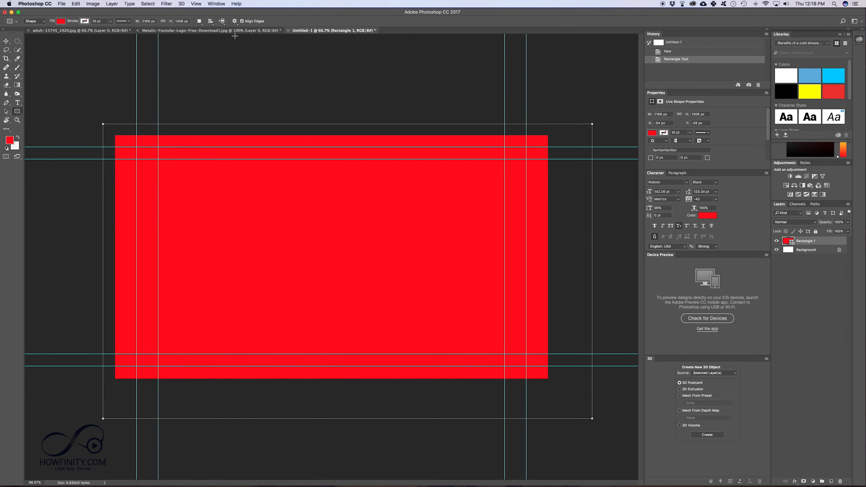
- Drag the cut-out YouTube logo layer into the new document over the red rectangle
{"action": "left_click", "coordinate": [191, 30]}
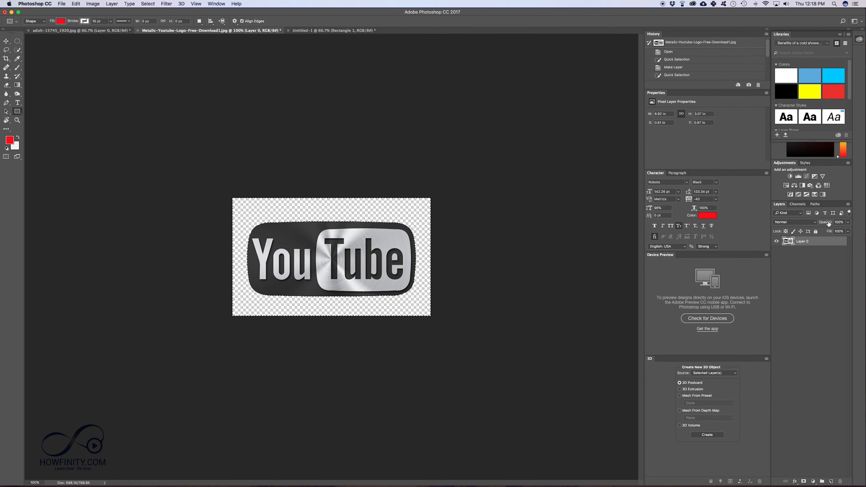
{"action": "left_click_drag", "start_coordinate": [802, 241], "coordinate": [353, 251]}
{"action": "key", "text": "v"}
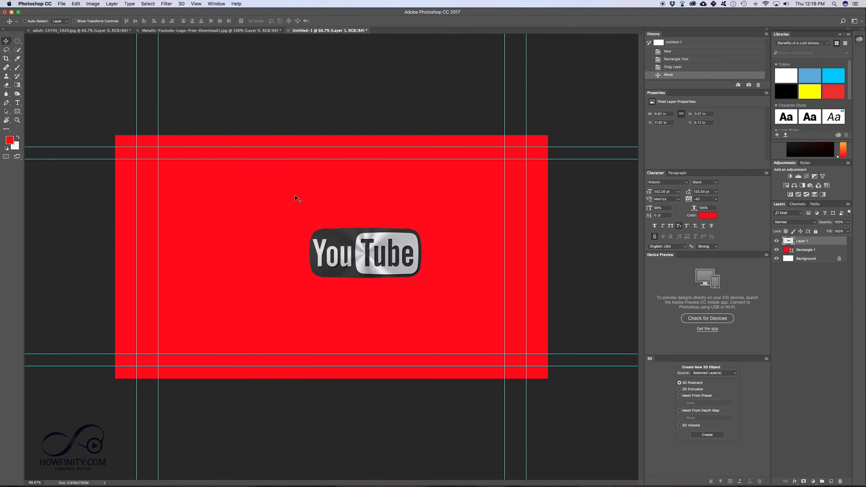
- Save the logo document as a PNG copy with the default PNG options
{"action": "left_click", "coordinate": [189, 30]}
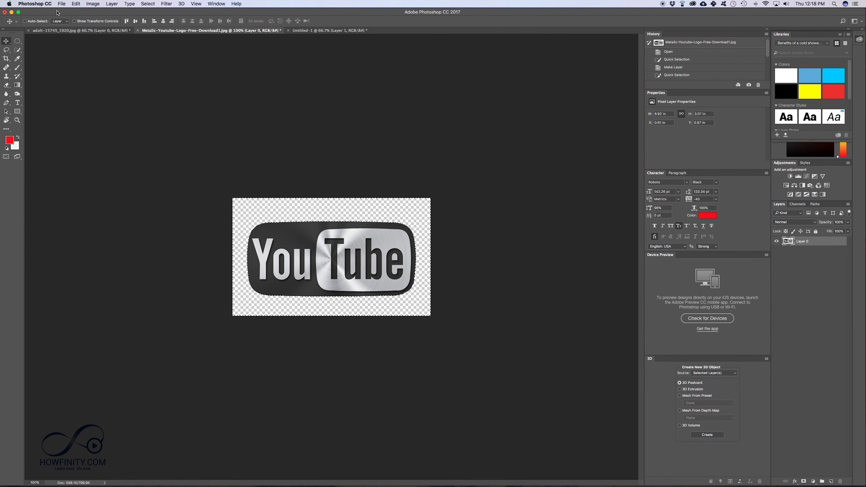
{"action": "left_click", "coordinate": [62, 4]}
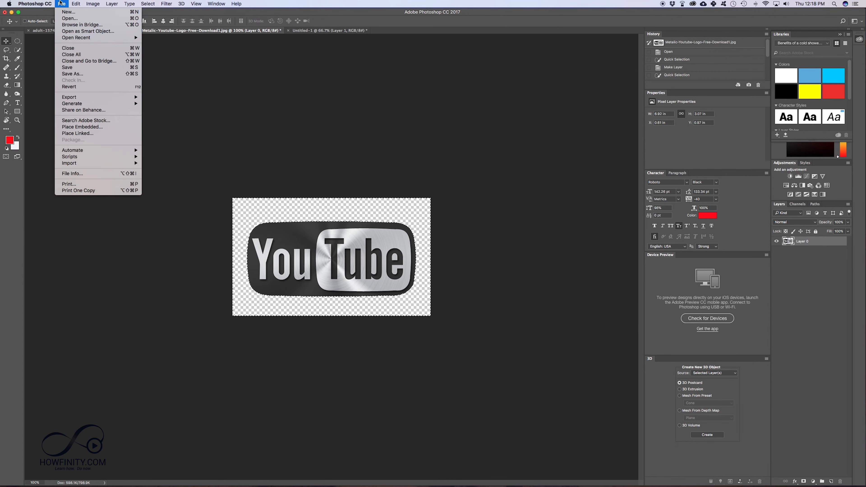
{"action": "left_click", "coordinate": [79, 76]}
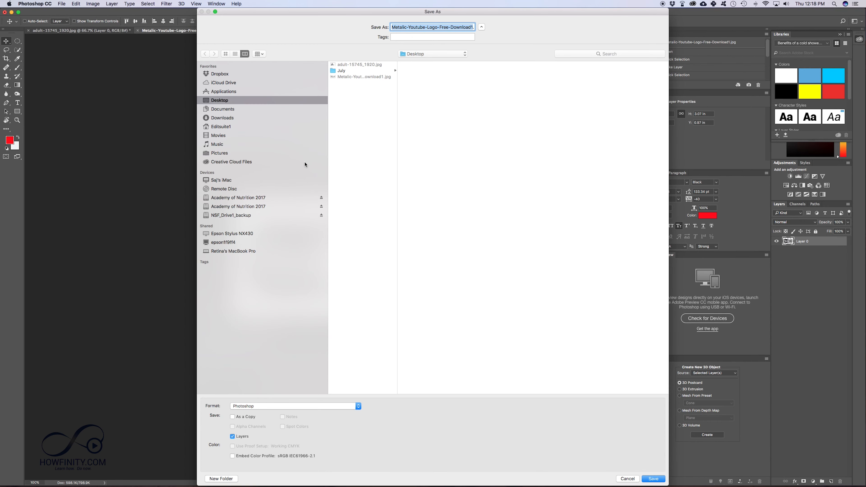
{"action": "left_click", "coordinate": [293, 406]}
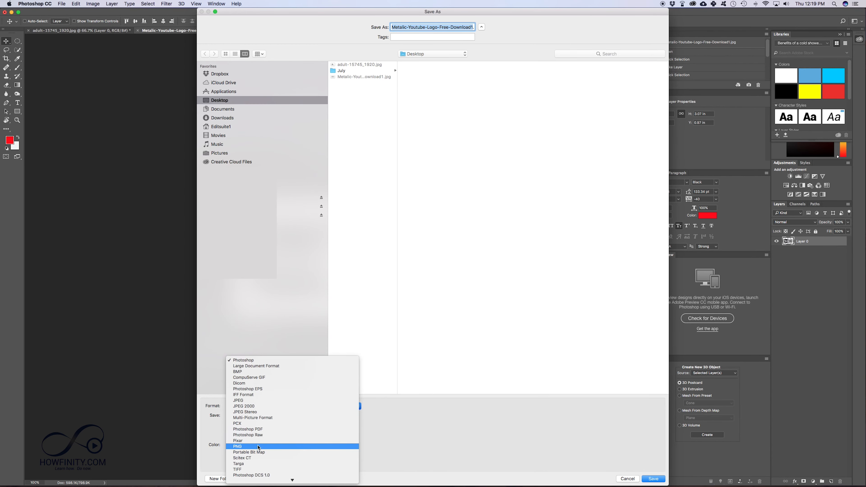
{"action": "left_click", "coordinate": [240, 447]}
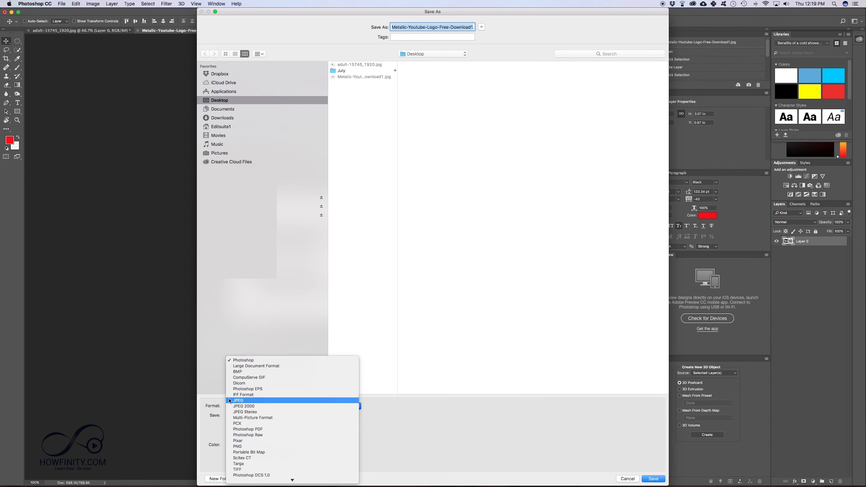
{"action": "left_click", "coordinate": [248, 403]}
{"action": "left_click", "coordinate": [252, 447]}
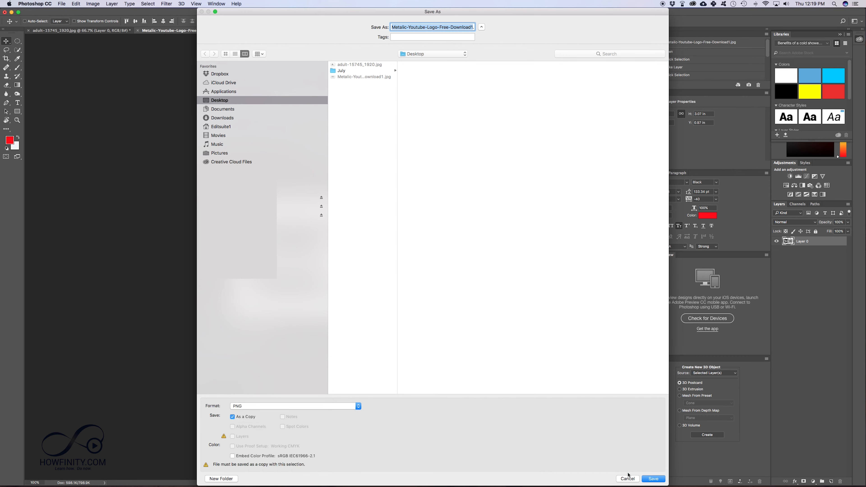
{"action": "key", "text": "Return"}
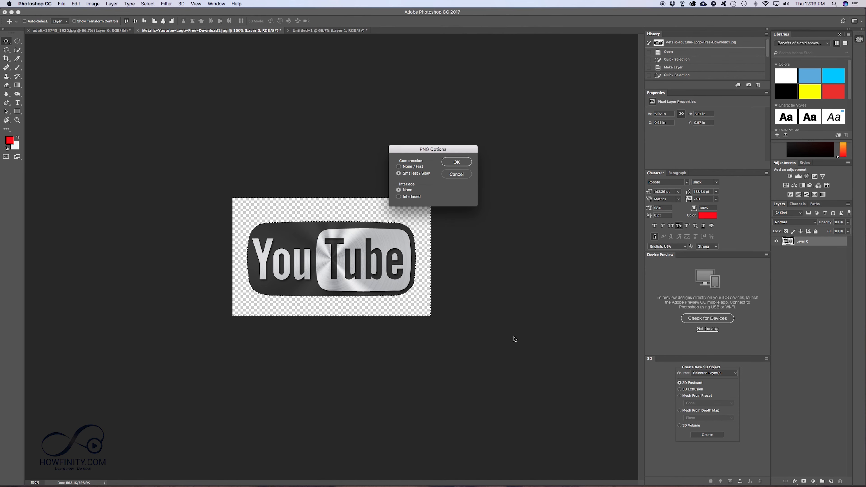
{"action": "left_click", "coordinate": [460, 162]}
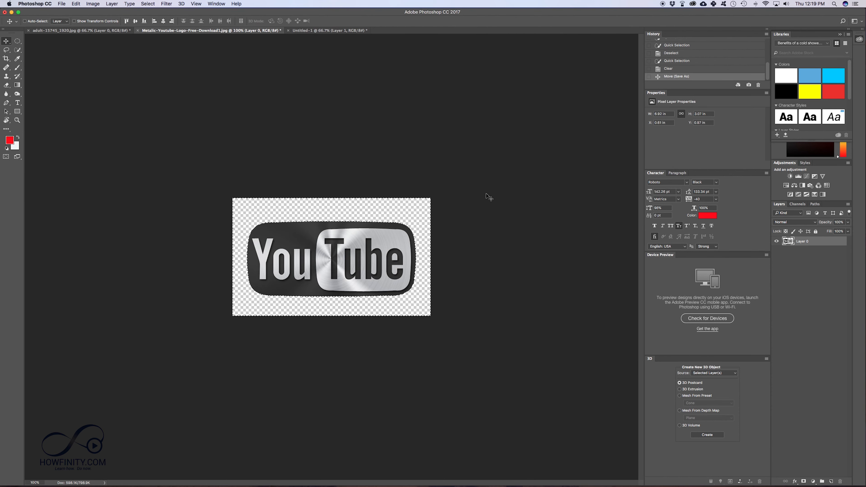
- Hide Photoshop and preview the saved logo JPG and PNG files on the desktop
{"action": "key", "text": "super+d"}
{"action": "key", "text": "super+h"}
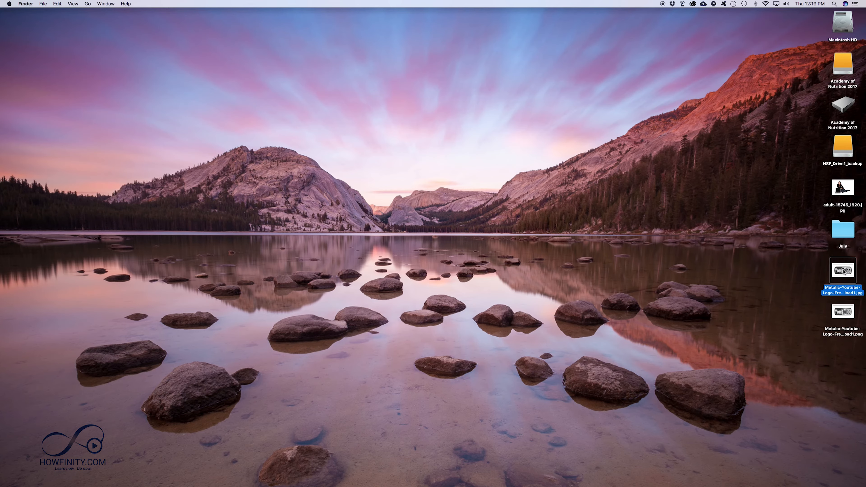
{"action": "key", "text": "space"}
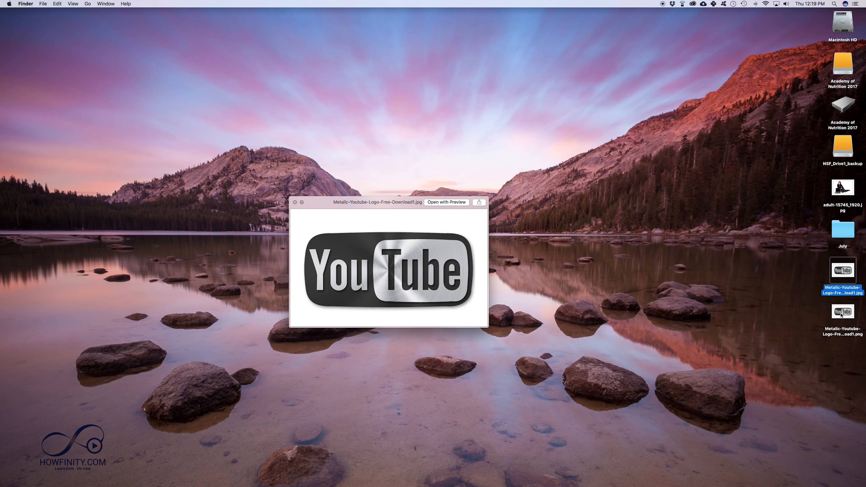
{"action": "key", "text": "Down"}
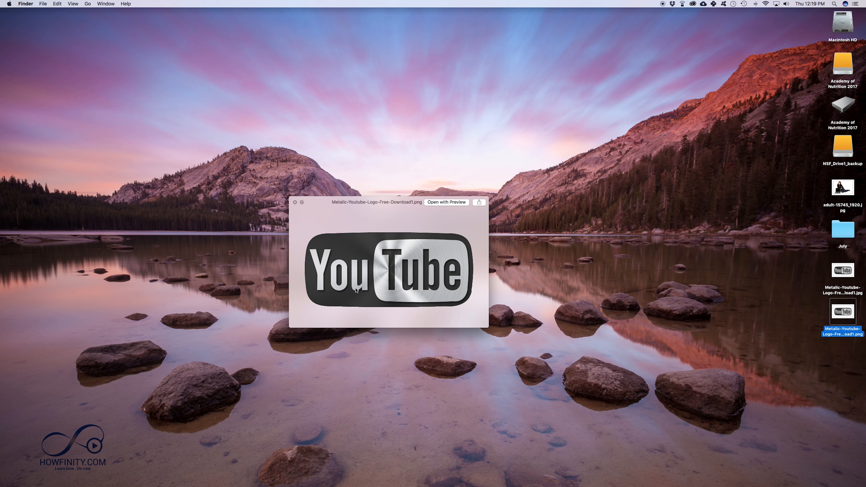